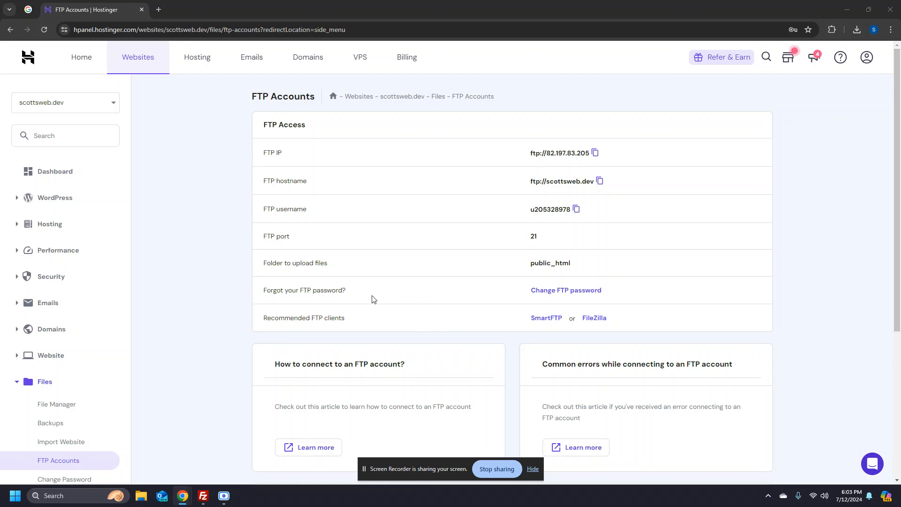
Step: Switch to FileZilla, shrink its window and move it so the FTP access details in the browser stay readable
click(206, 500)
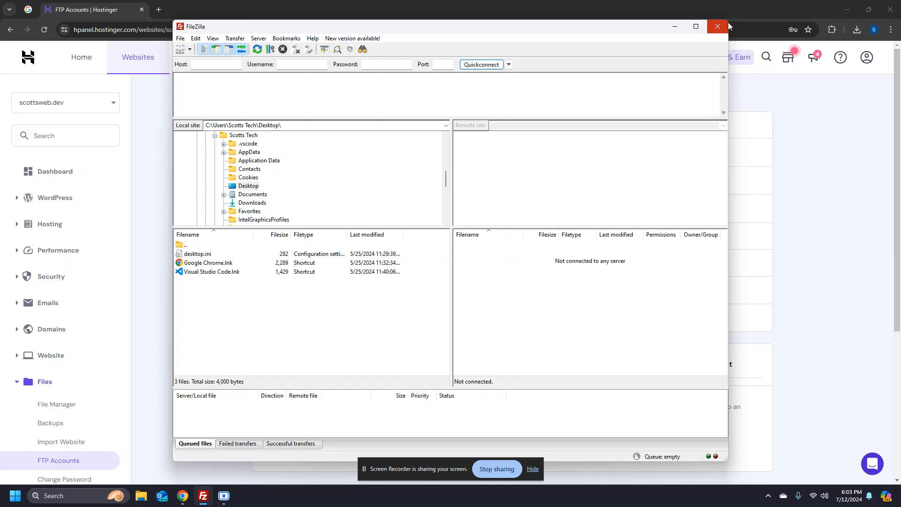
drag(174, 21, 383, 107)
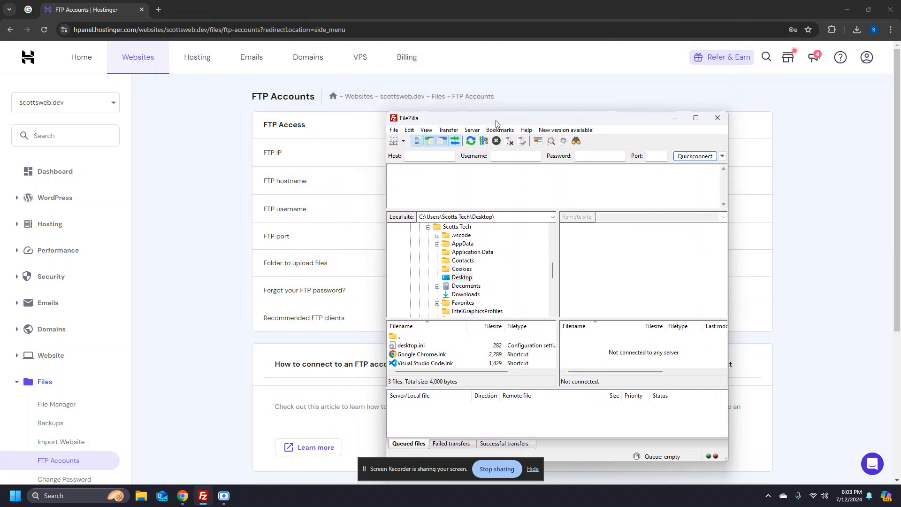
drag(491, 117, 176, 89)
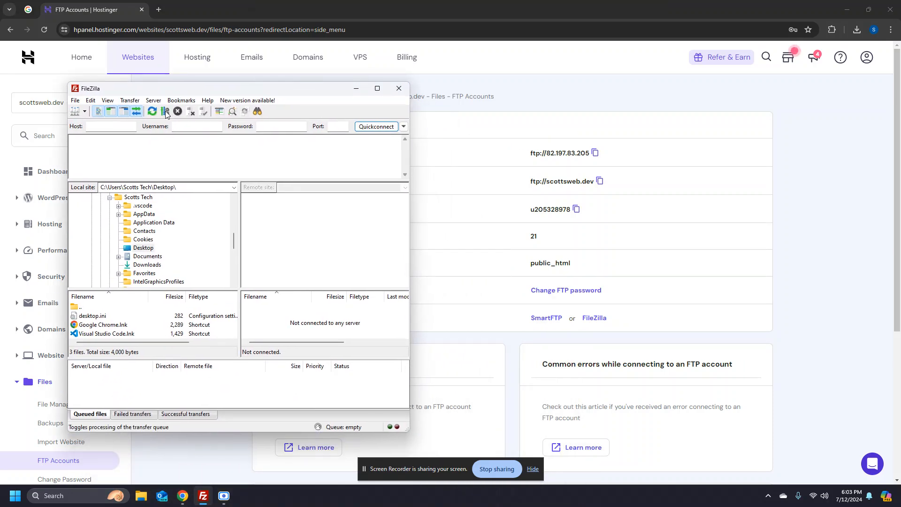
Step: Create a new site entry named ScottsWeb.Dev under My Sites in the Site Manager
click(77, 100)
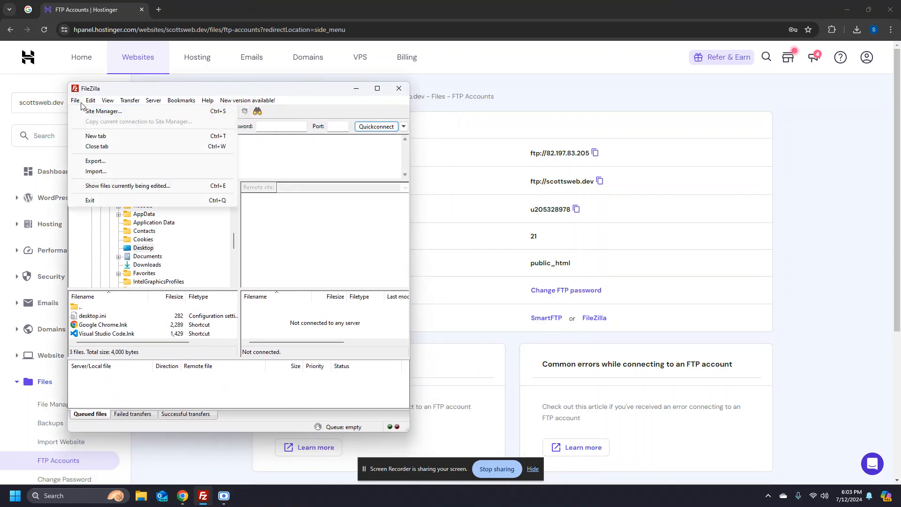
click(87, 113)
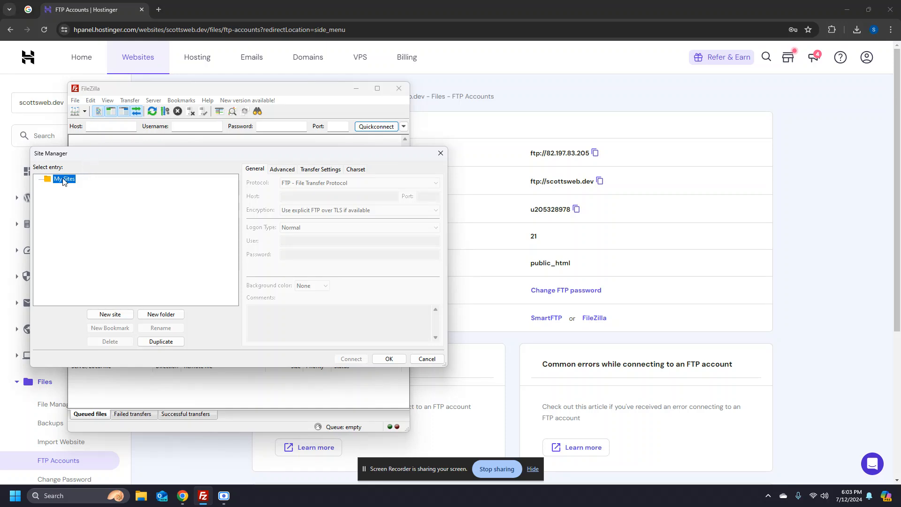
click(119, 314)
text(S)
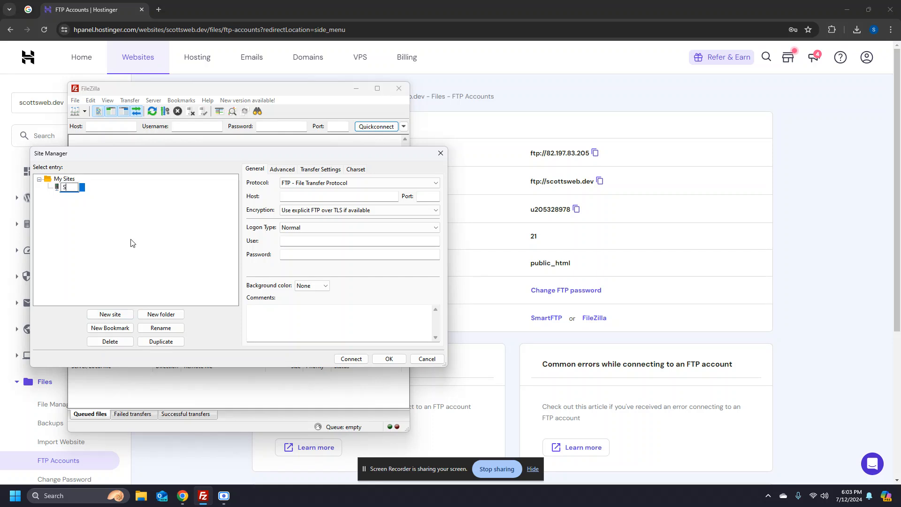
text(cottsWeb.Dev)
key(Return)
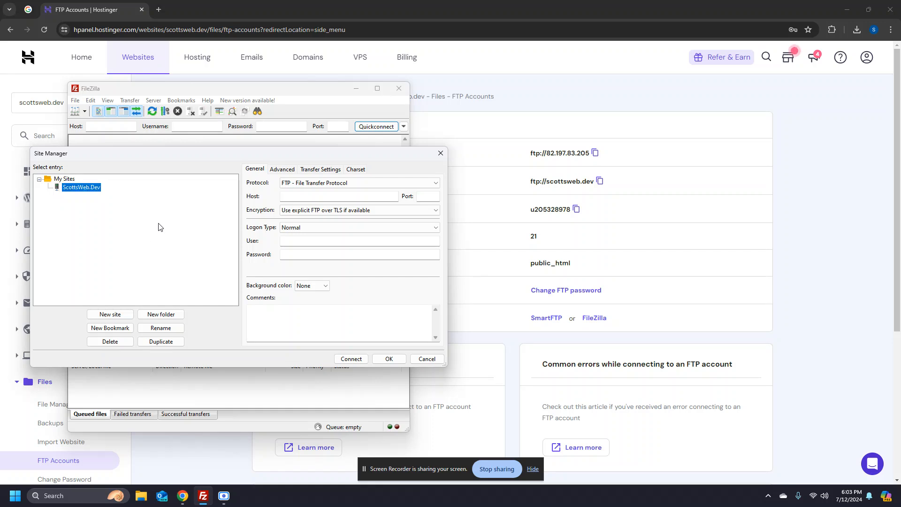
Step: Keep the site's protocol as FTP - File Transfer Protocol and set its host to ftp://scottsweb.dev, copied from the Hostinger FTP page
click(304, 183)
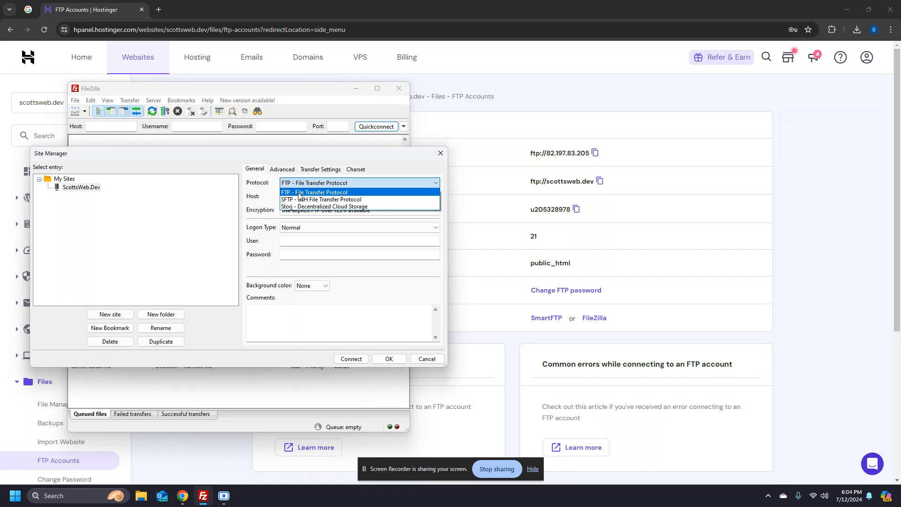
click(299, 193)
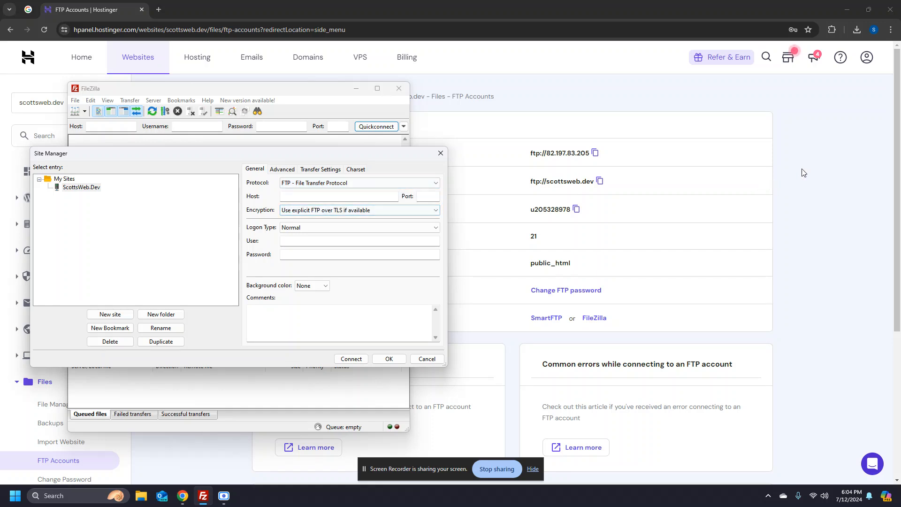
click(804, 173)
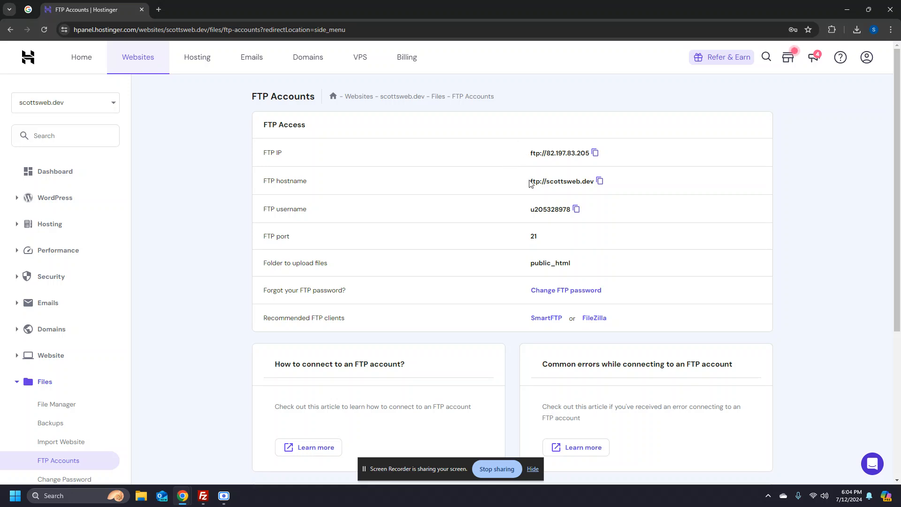
click(602, 183)
click(204, 496)
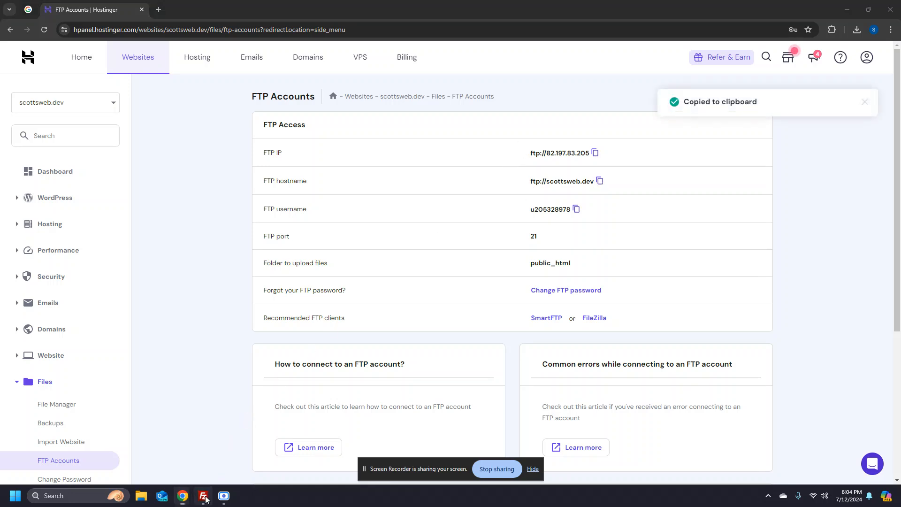
click(302, 196)
key(ctrl+v)
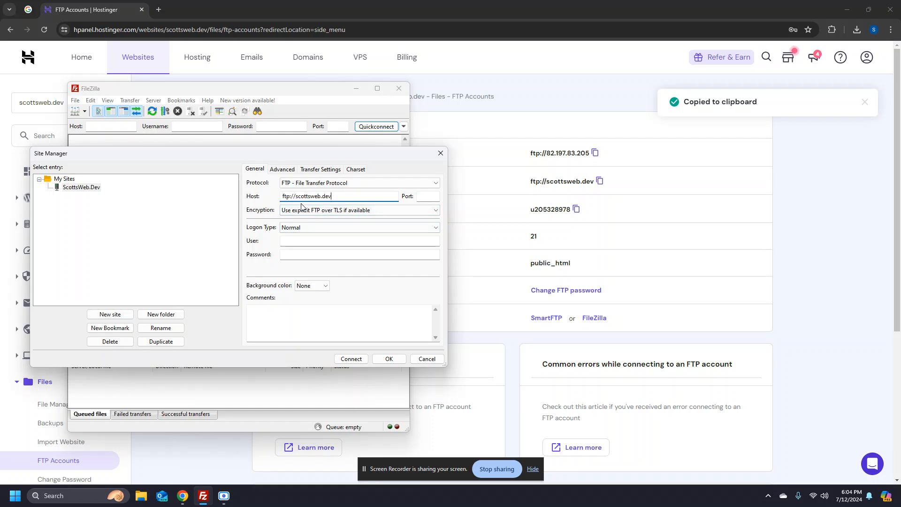
Step: Check the FTP port on the Hostinger page and set the site entry's port to 21
click(790, 205)
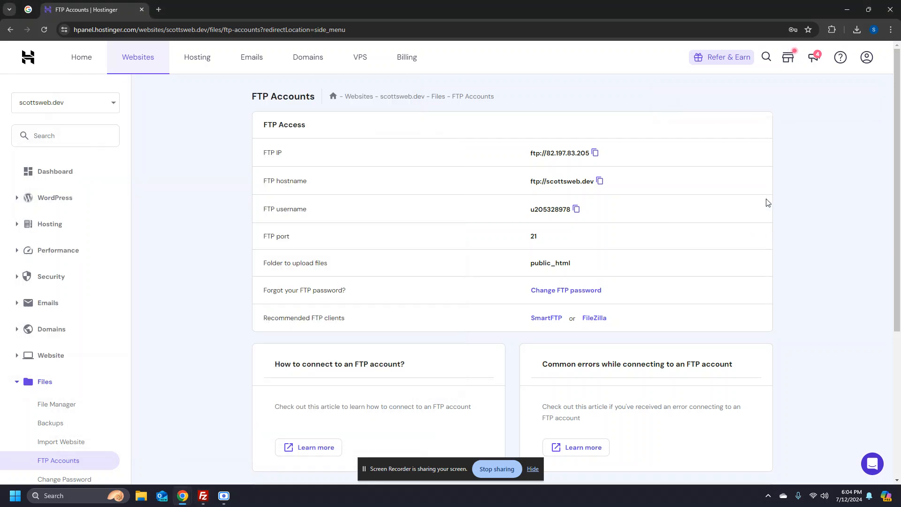
click(203, 497)
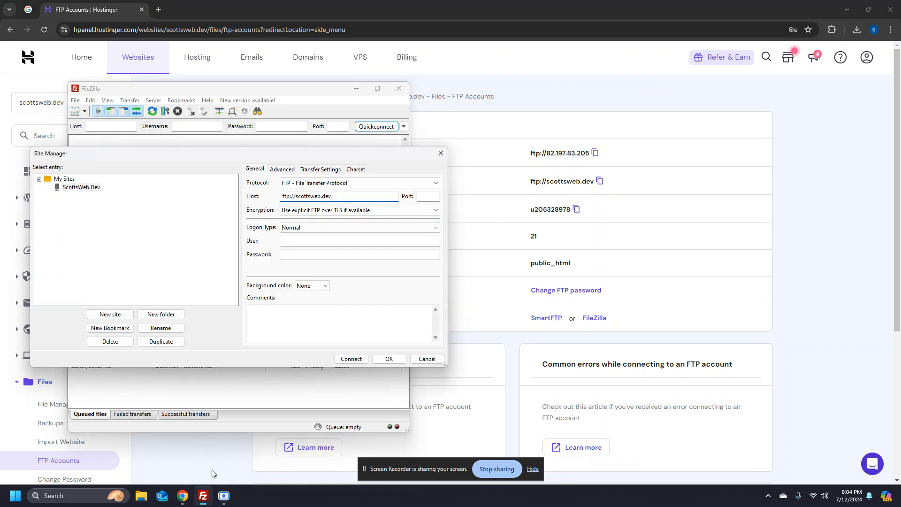
click(427, 198)
text(21)
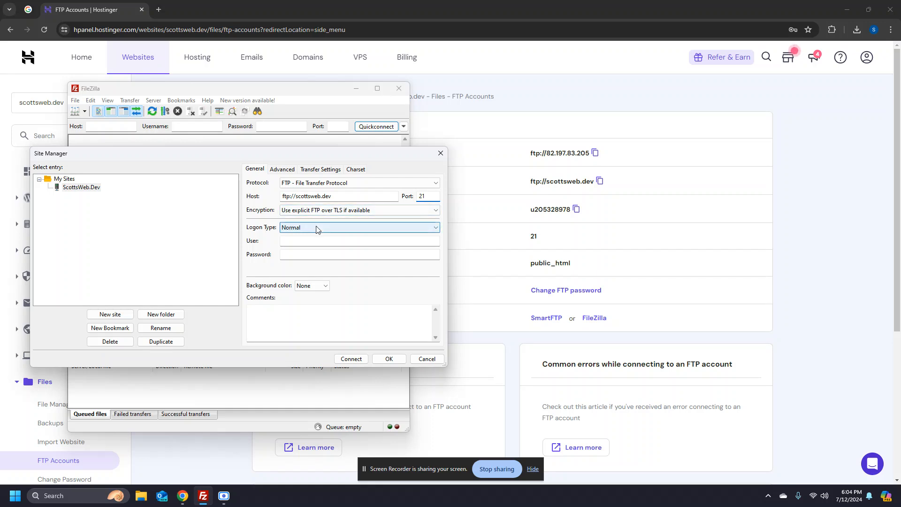
Step: Copy the FTP username from the Hostinger page and paste it as the site entry's user
click(805, 232)
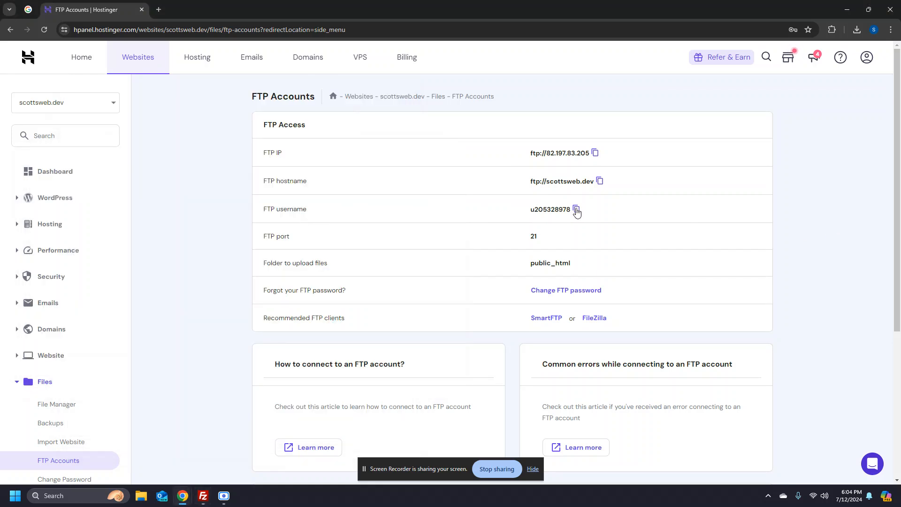
click(576, 210)
click(203, 496)
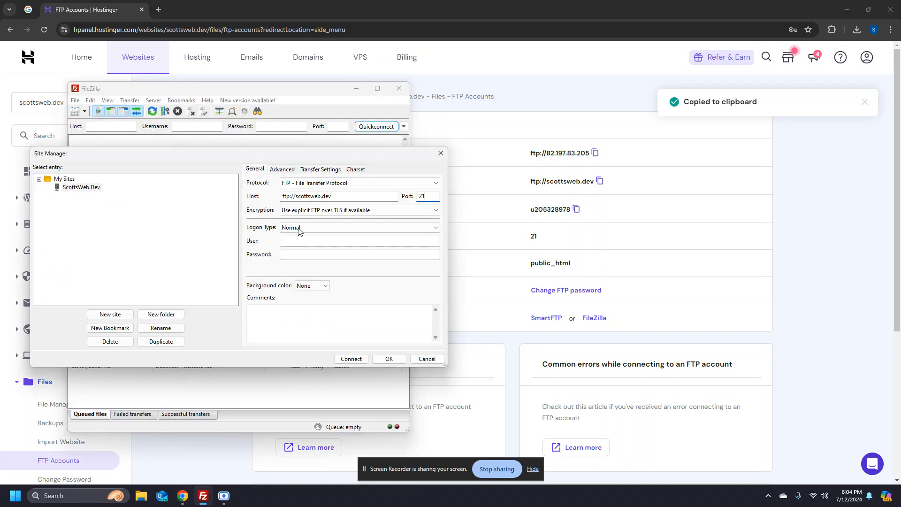
click(302, 241)
key(ctrl+v)
Step: Enter the FTP account password for the ScottsWeb.Dev site entry
click(304, 255)
text(•••••••••••••)
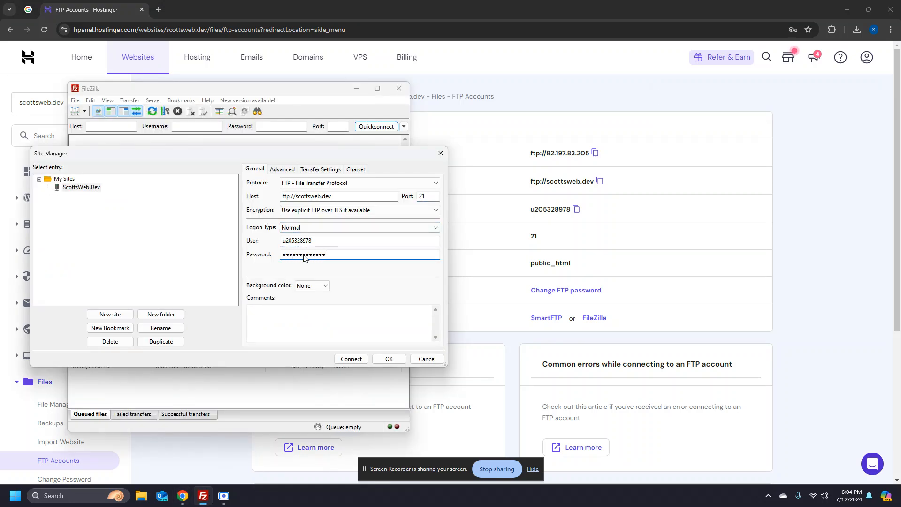
text(••)
Step: Connect to the site, choosing to save passwords and always trust the server certificate in future sessions
click(351, 360)
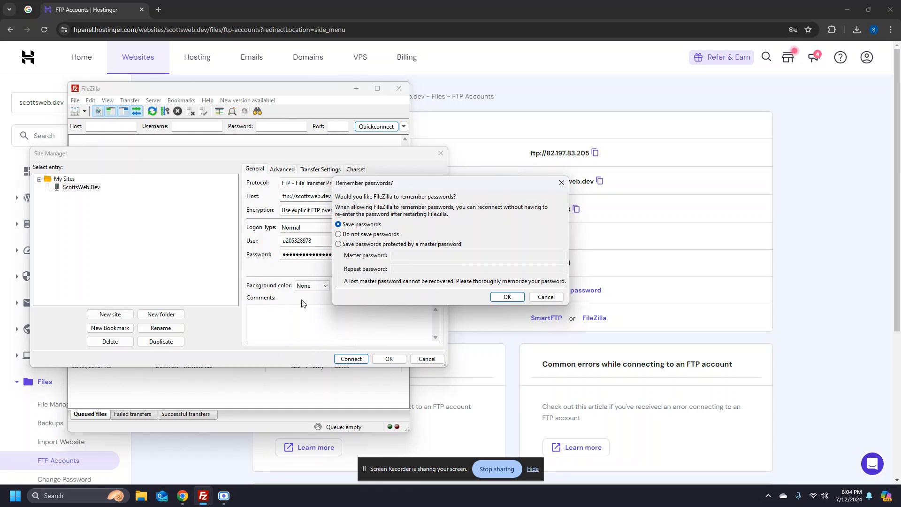
click(506, 297)
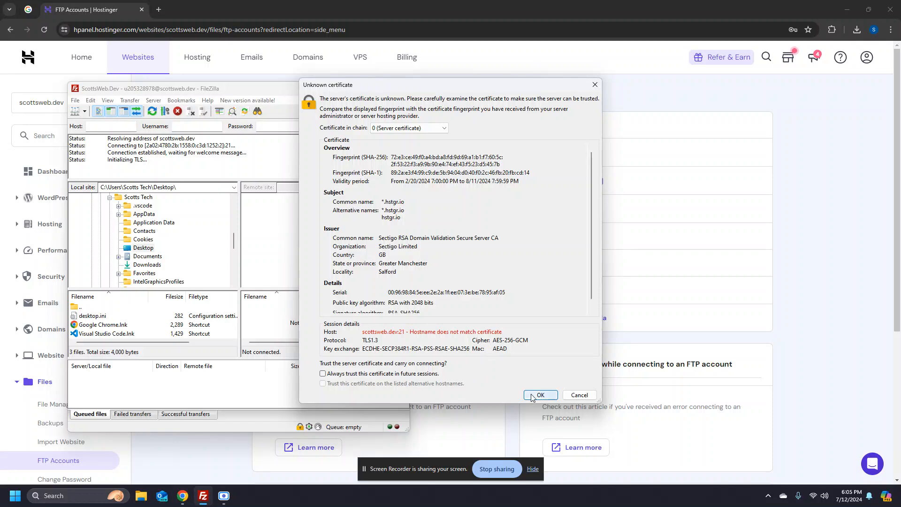
click(323, 375)
click(534, 394)
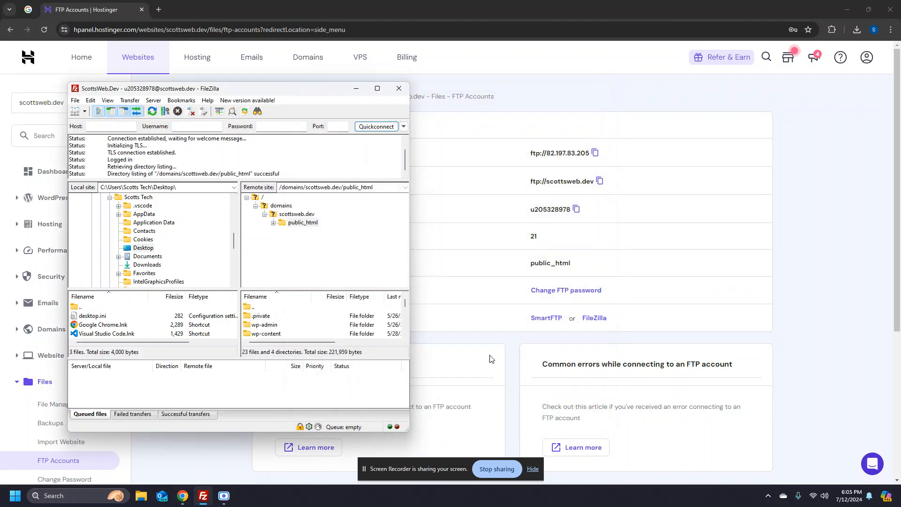
Step: Maximize the FileZilla window and select index.php in the remote public_html folder
click(377, 89)
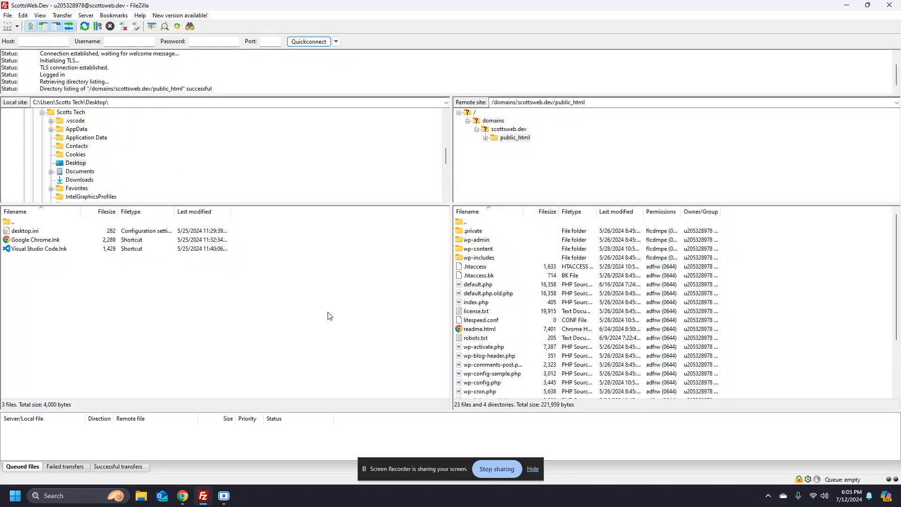
scroll(478, 338, down, 3)
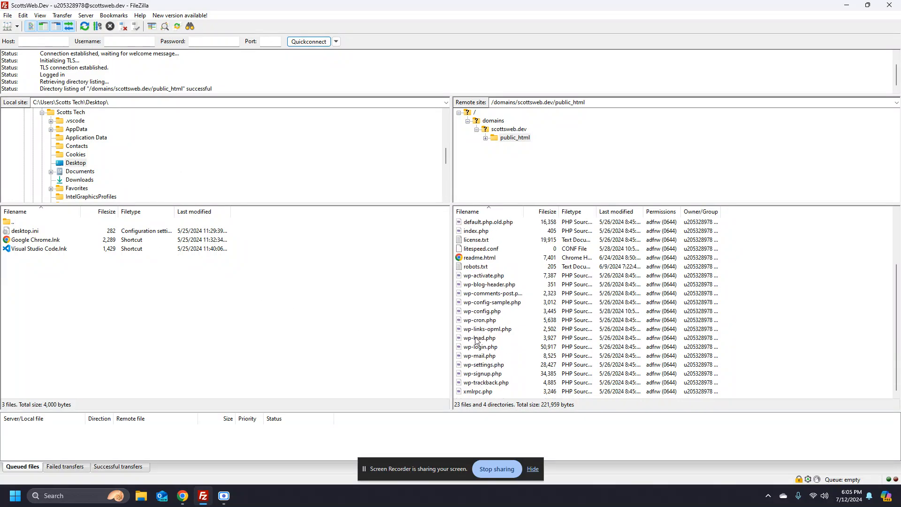
scroll(476, 341, up, 2)
click(473, 285)
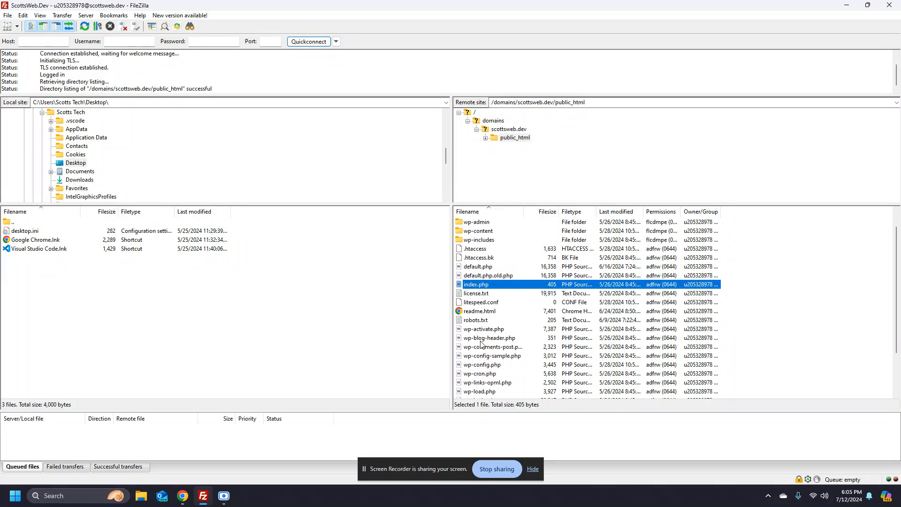
Step: Create a directory named scottsweb.dev in the local Desktop folder
click(87, 319)
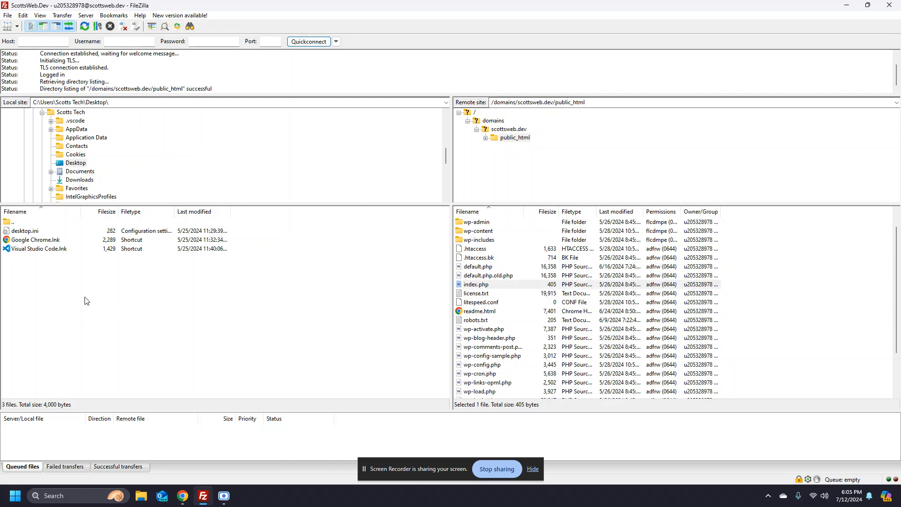
click(82, 164)
right_click(76, 327)
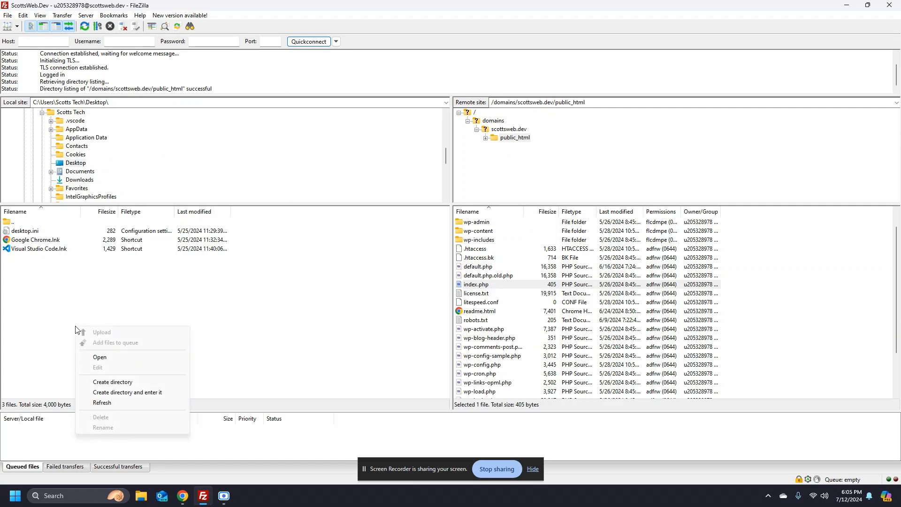
click(112, 382)
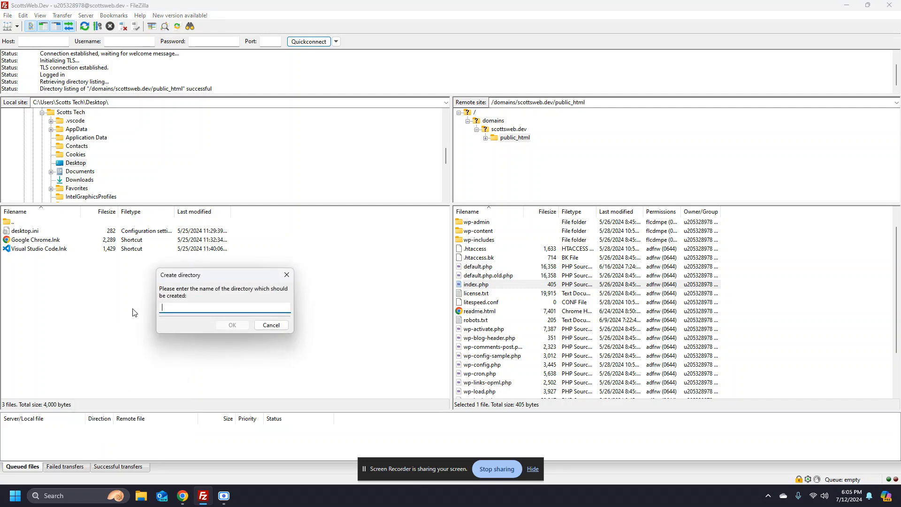
text(scottsweb.dev)
key(Return)
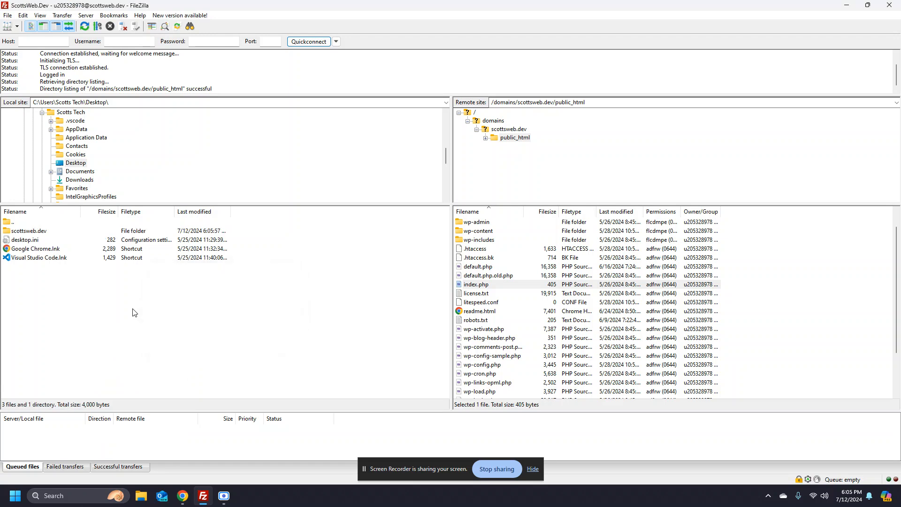
Step: Open the local scottsweb.dev folder and download the remote index.php file into it
double_click(40, 235)
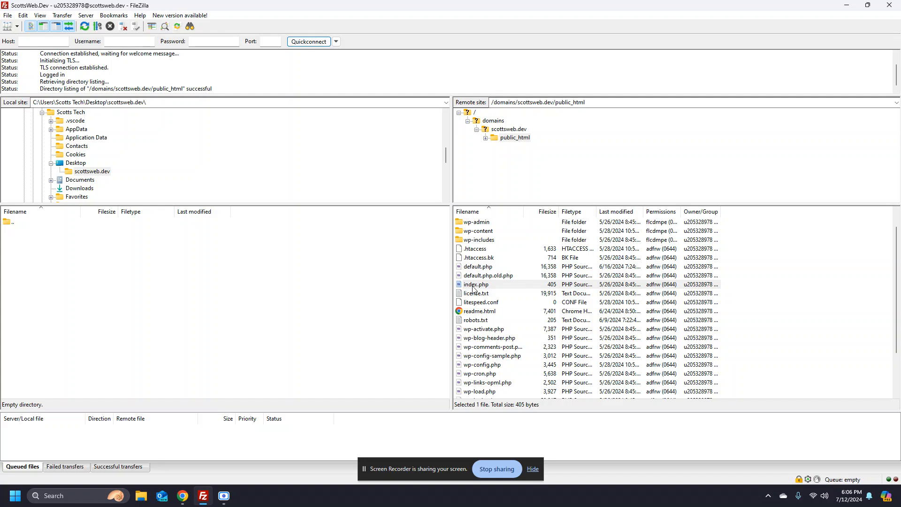
double_click(475, 285)
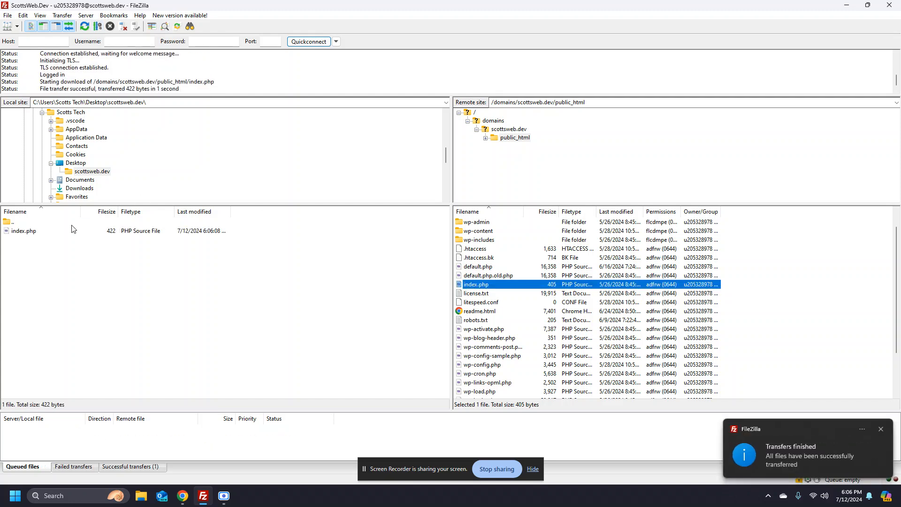
Step: Switch to File Explorer, check the downloaded index file in the Desktop's scottsweb.dev folder, and minimize the window
click(140, 496)
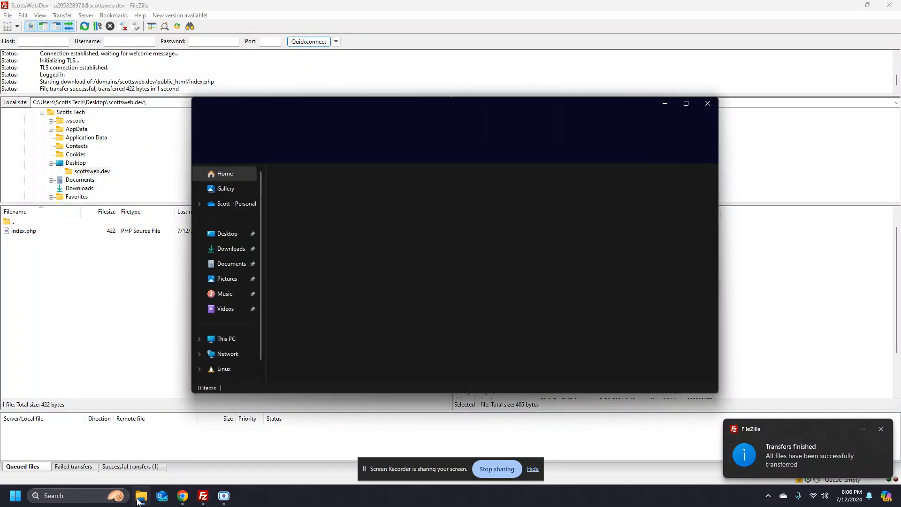
click(227, 234)
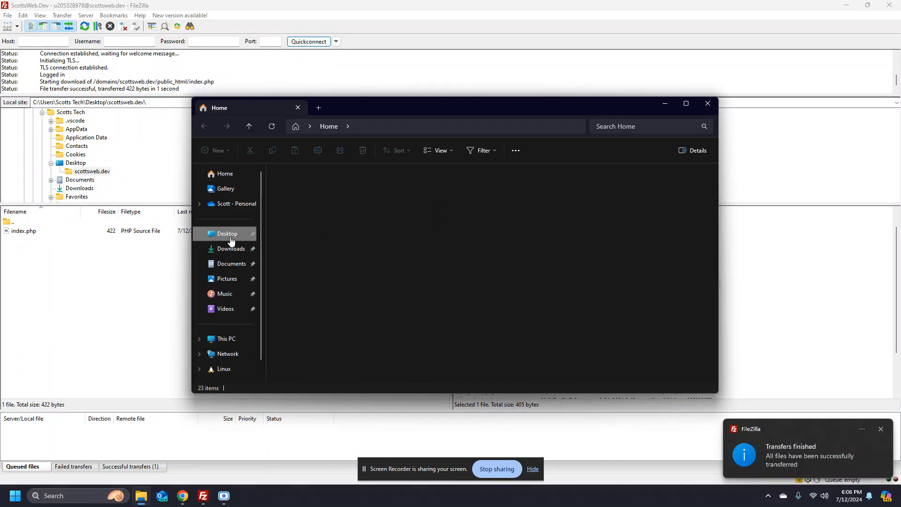
double_click(300, 184)
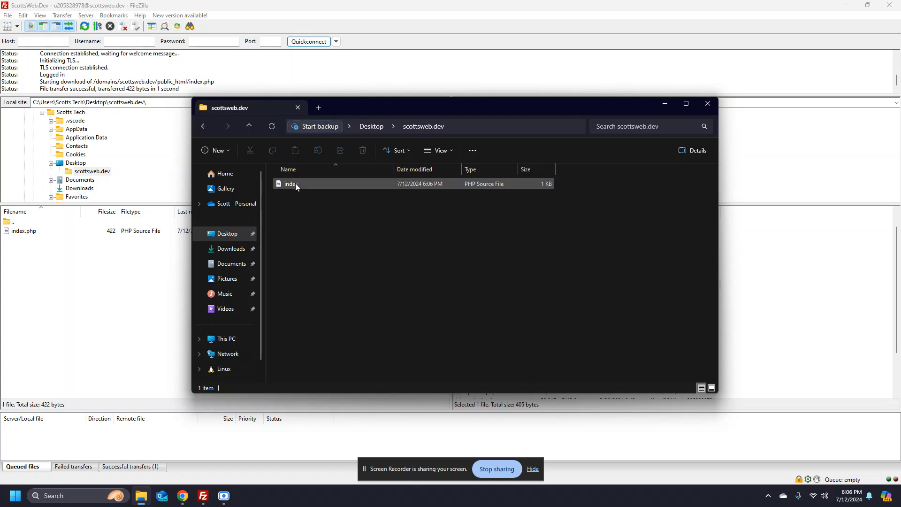
mouse_move(295, 185)
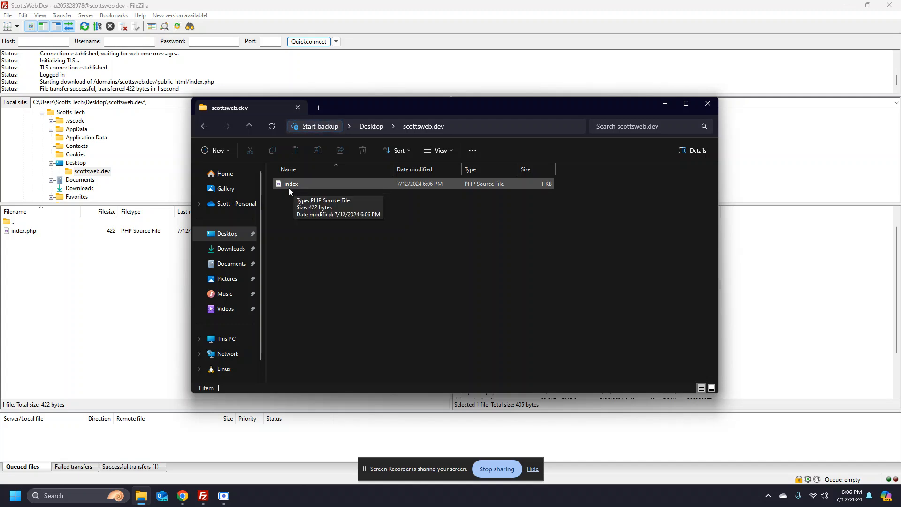
click(665, 104)
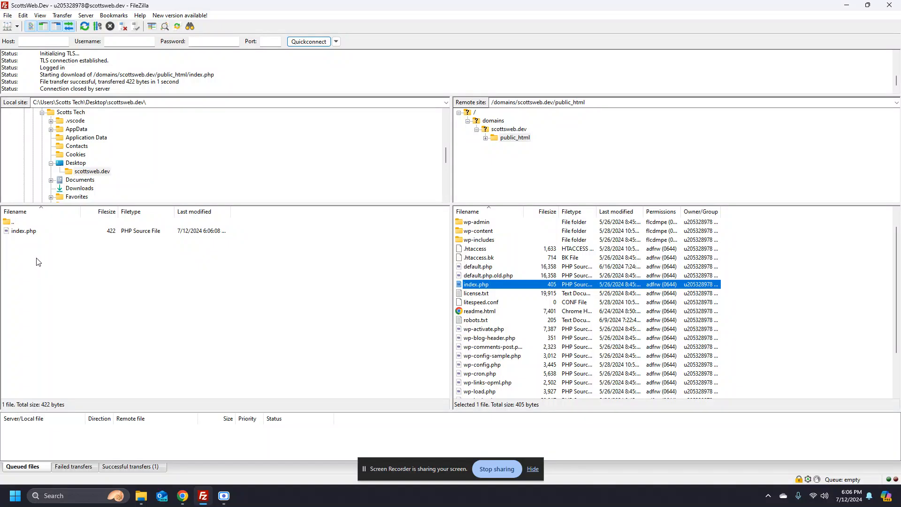
Step: Upload the local index.php to the remote public_html folder, overwriting the existing file
double_click(29, 234)
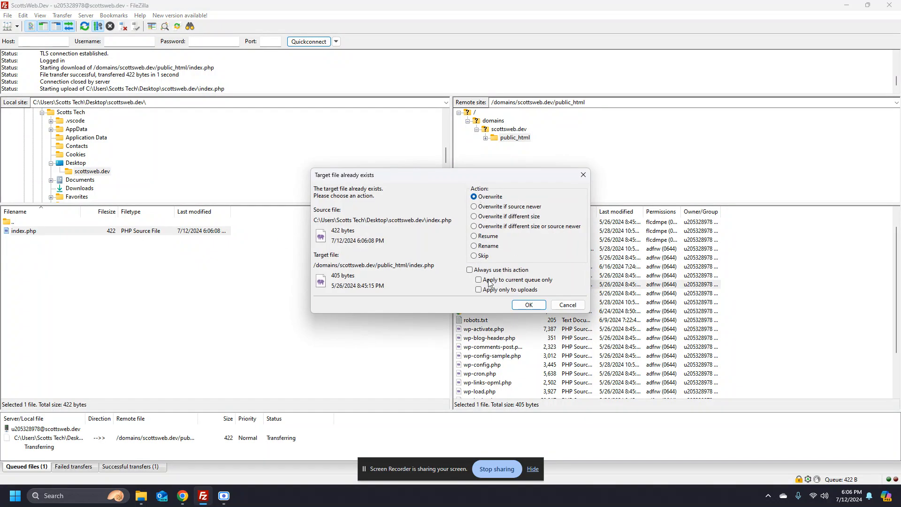
click(521, 306)
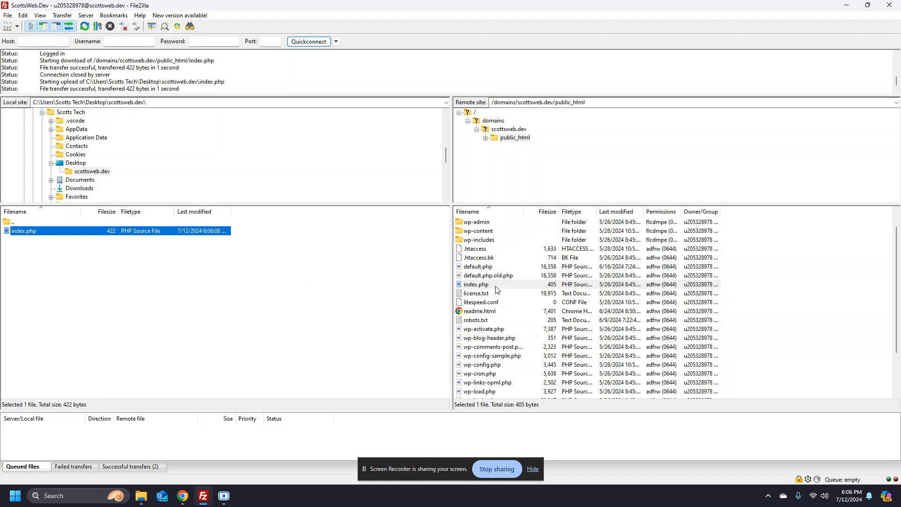
Step: Select the remote wp-admin folder with litespeed.conf, wp-config.php and wp-cron.php, view the available file actions, and dismiss them
click(478, 224)
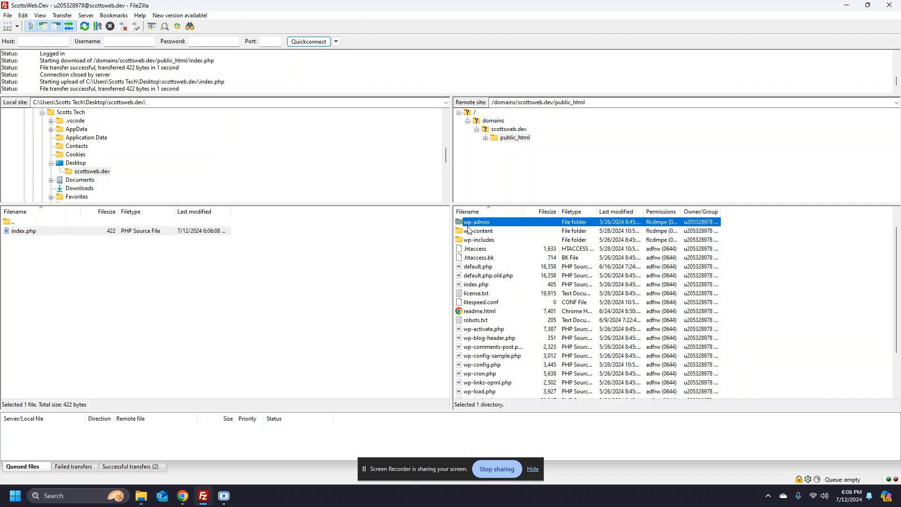
ctrl+click(483, 305)
ctrl+click(480, 366)
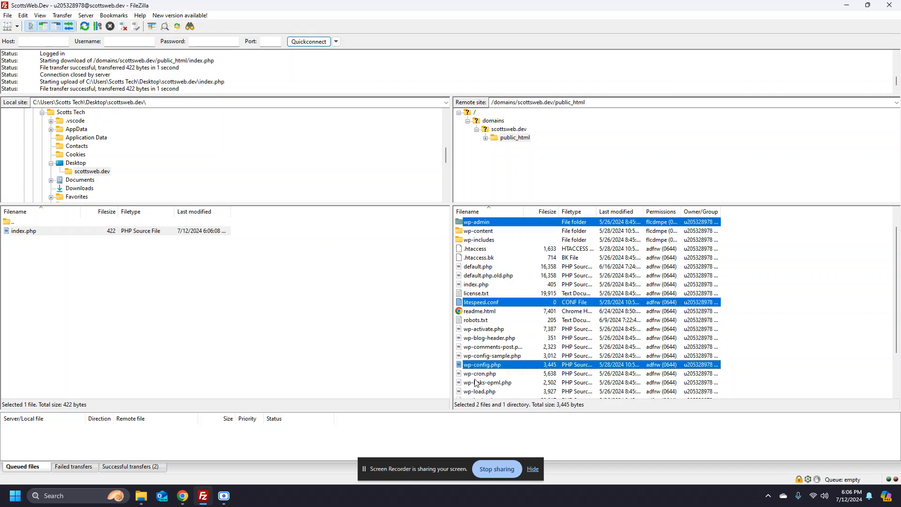
ctrl+click(477, 374)
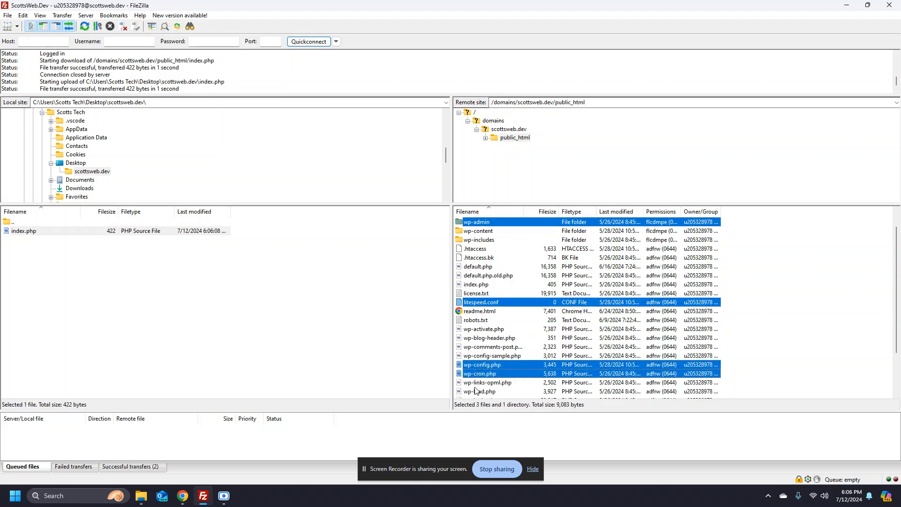
right_click(494, 220)
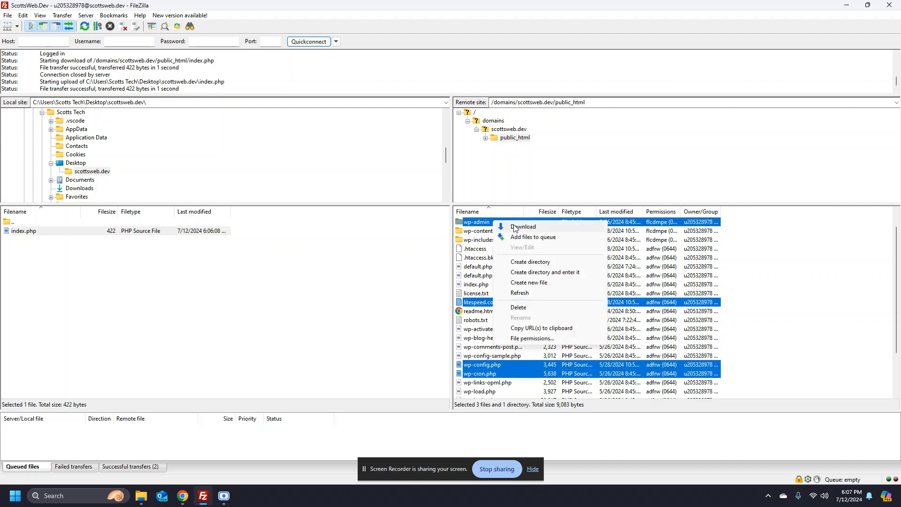
click(416, 269)
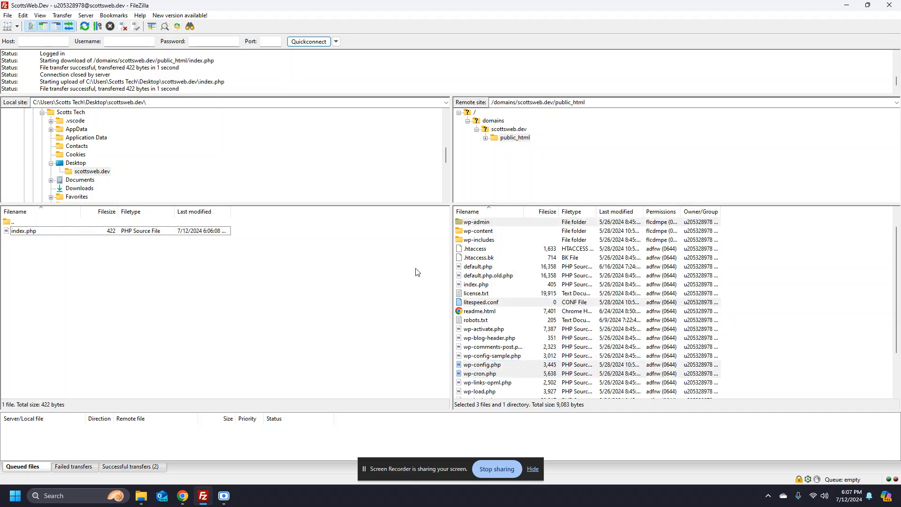
Step: Download the remote index.php into the local scottsweb.dev folder, overwriting the local copy
click(474, 286)
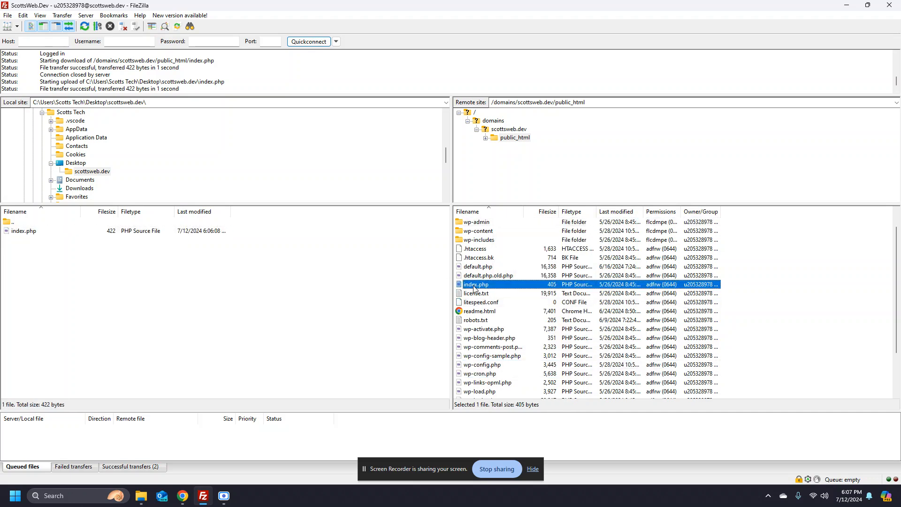
right_click(475, 286)
click(502, 292)
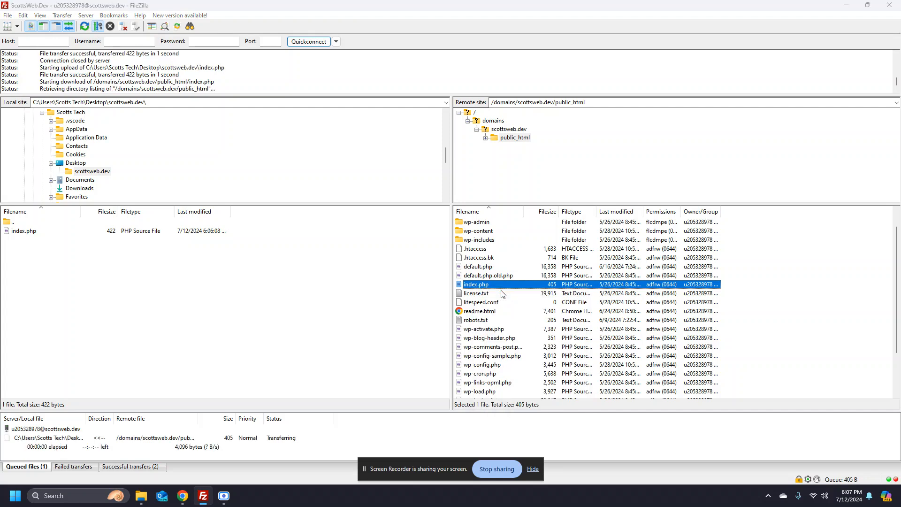
click(536, 305)
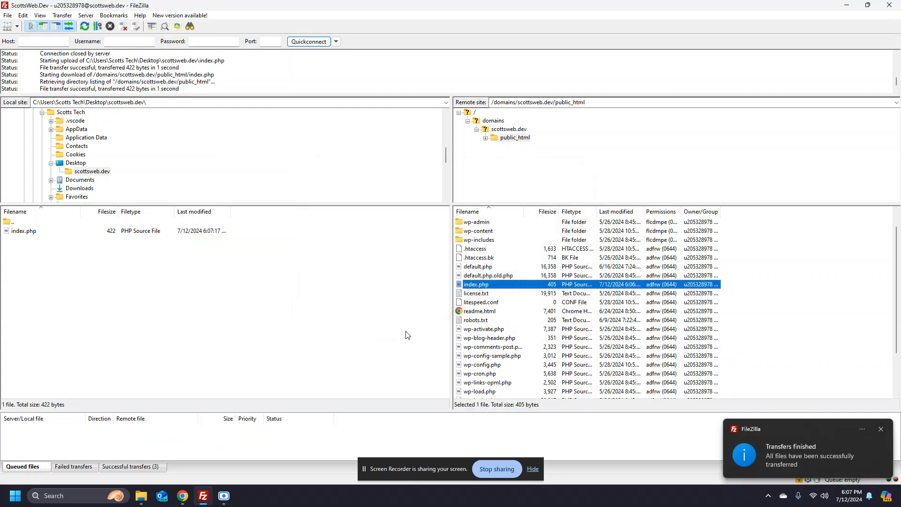
Step: Select all remote entries from wp-admin through xmlrpc.php, view the available file actions, and clear the selection
click(476, 225)
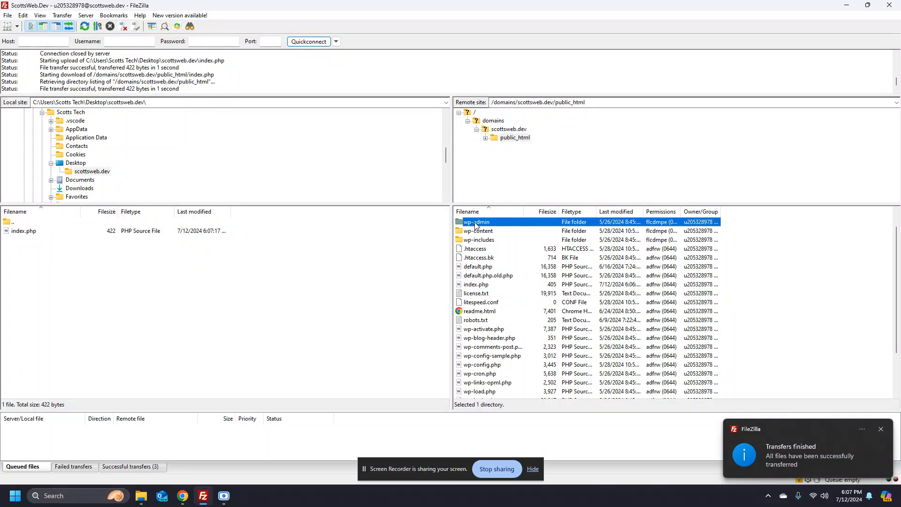
scroll(492, 324, down, 2)
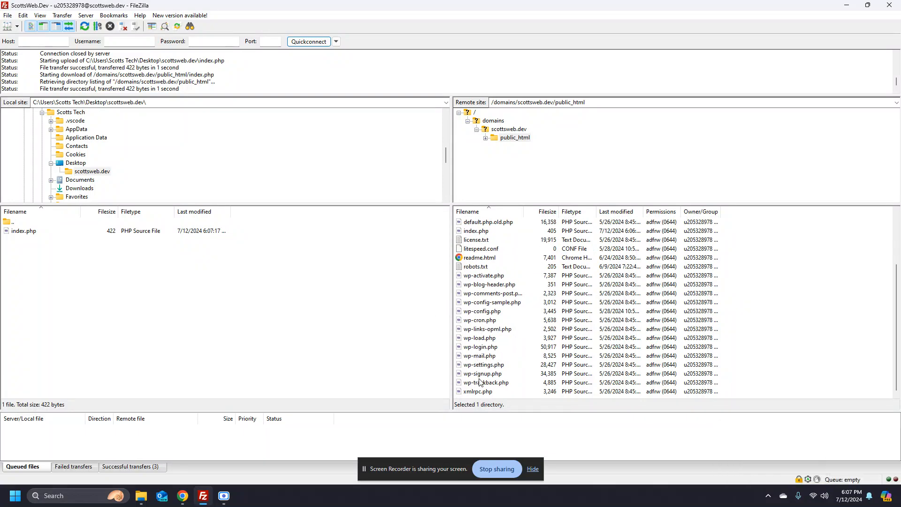
shift+click(478, 393)
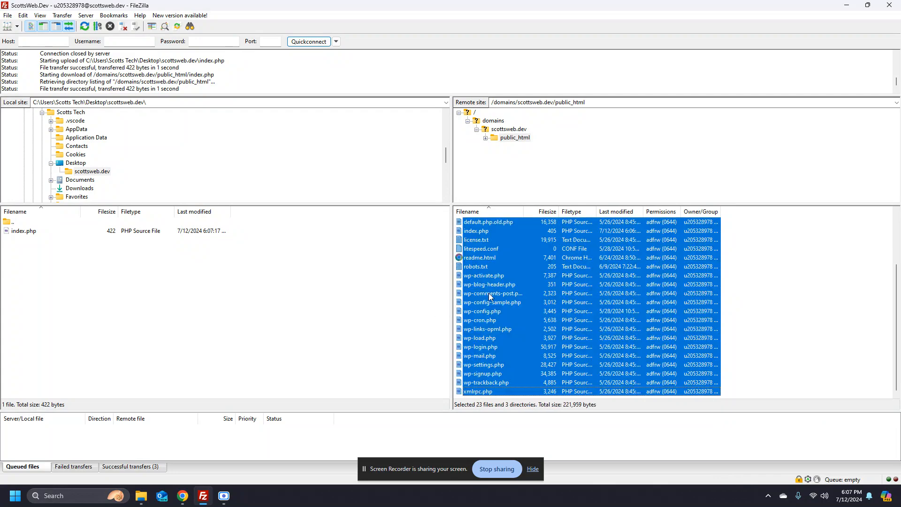
right_click(507, 246)
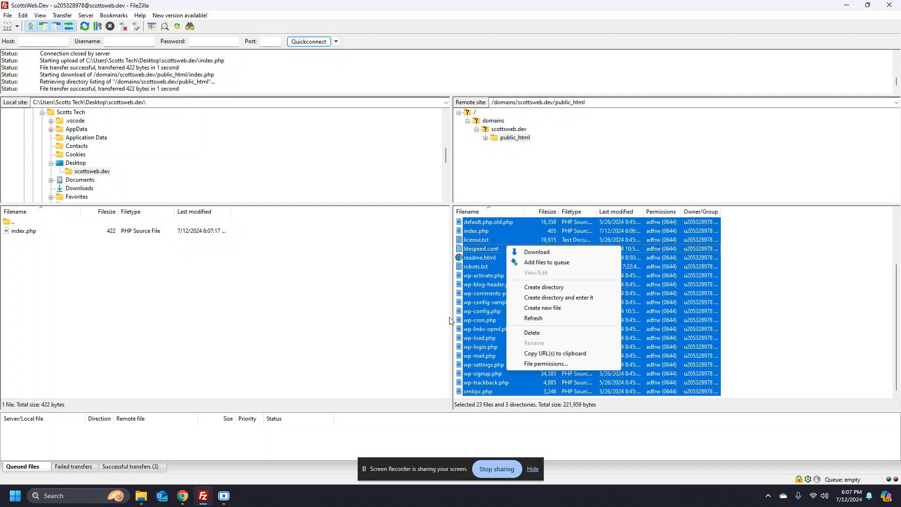
right_click(754, 301)
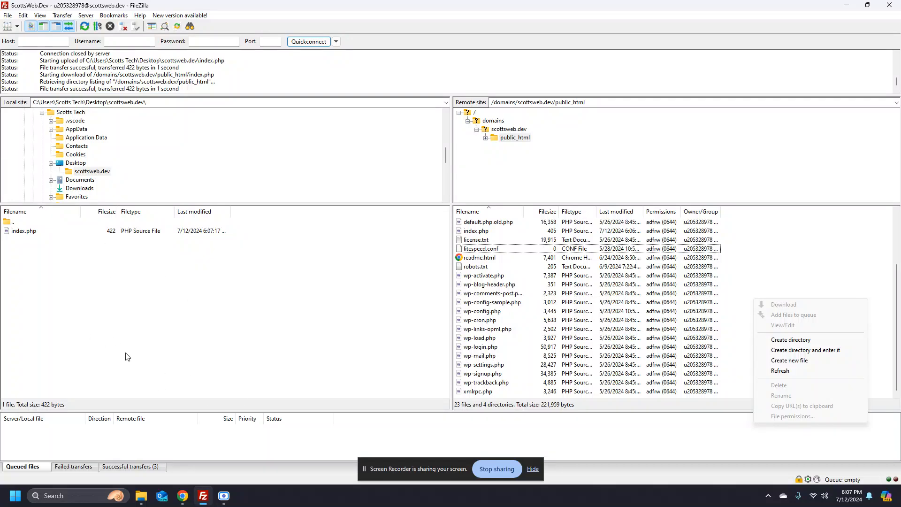
click(767, 258)
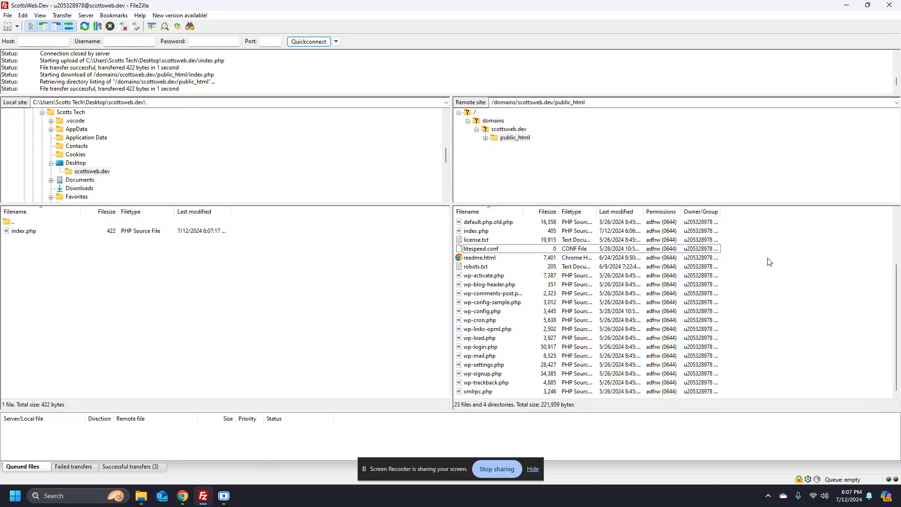
Step: Review the file permissions of the remote wp-activate.php and accept them as they are
click(465, 277)
right_click(465, 279)
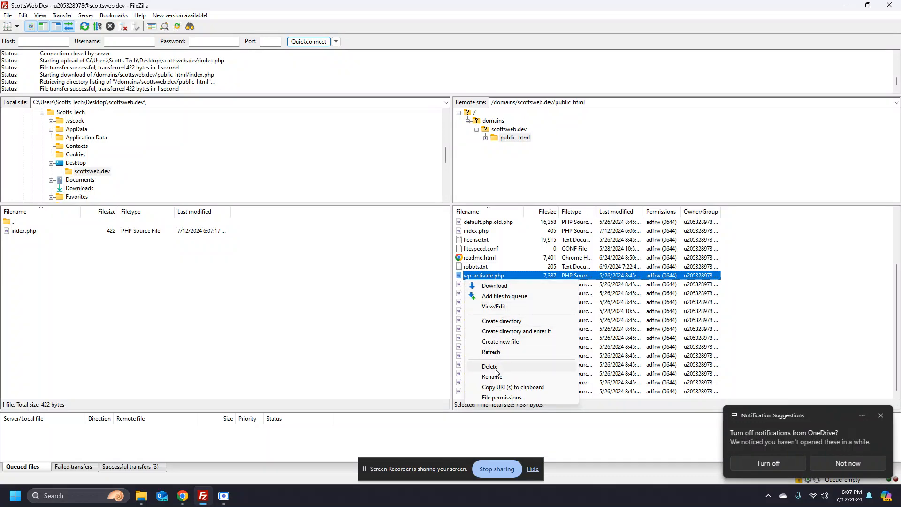
click(499, 397)
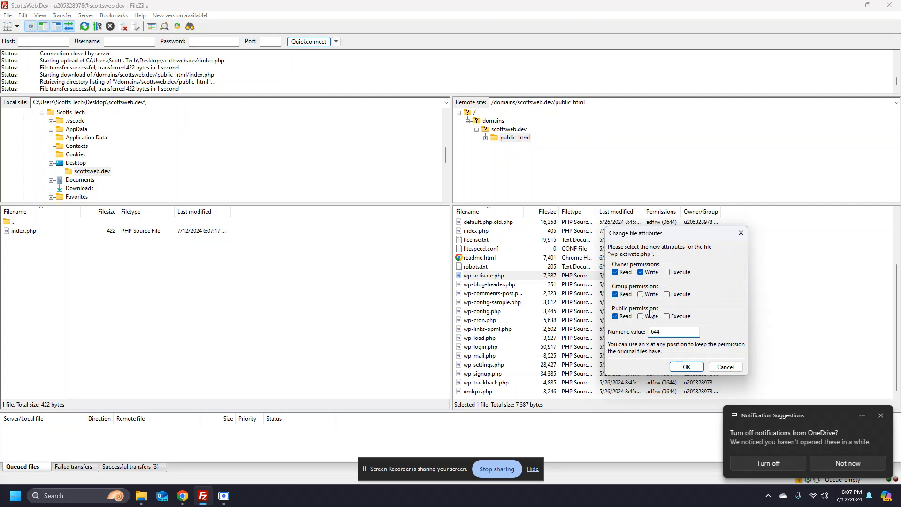
click(686, 367)
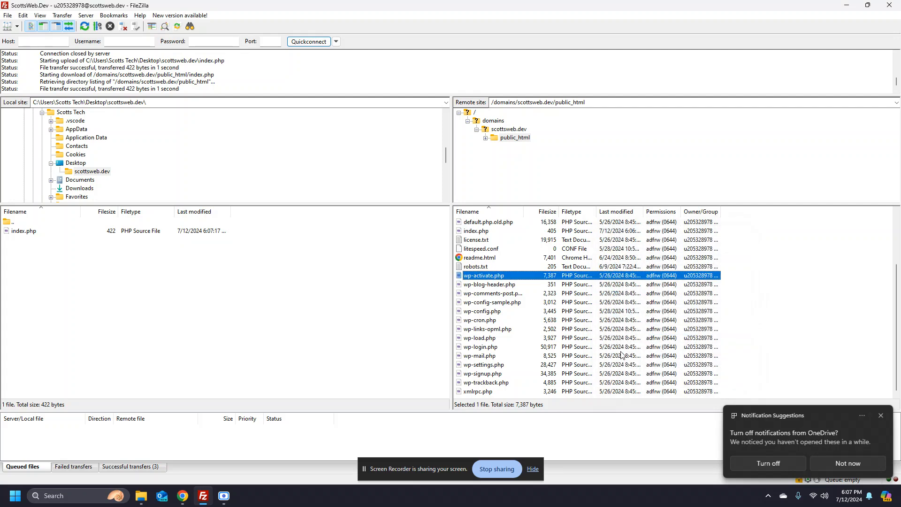
Step: Widen the remote site pane by moving the divider between the local and remote sides, and close FileZilla
drag(452, 289, 408, 288)
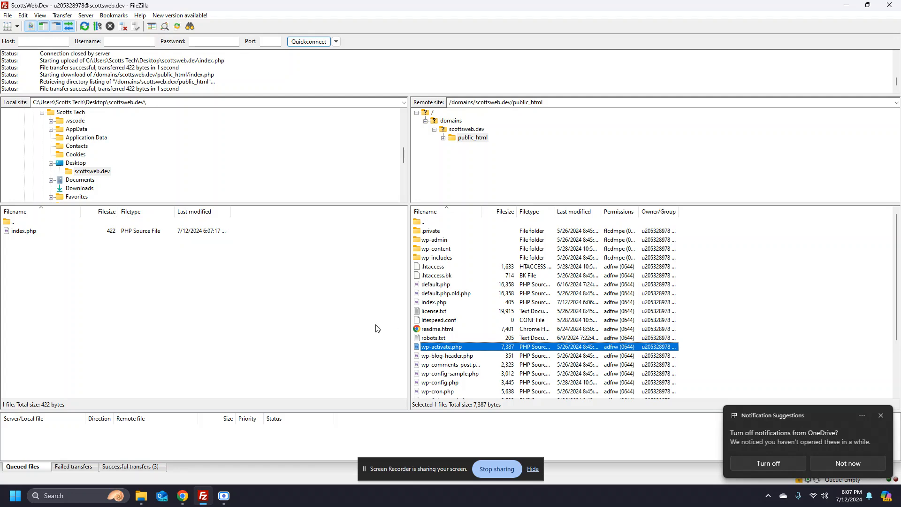
click(10, 17)
click(884, 5)
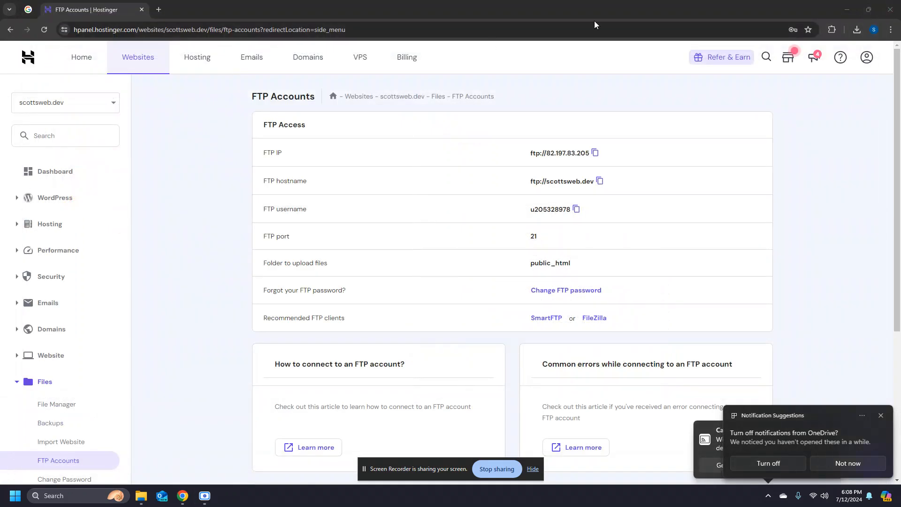
Step: Search Windows for "file", launch FileZilla again, and close the update notice without installing the new version
click(67, 496)
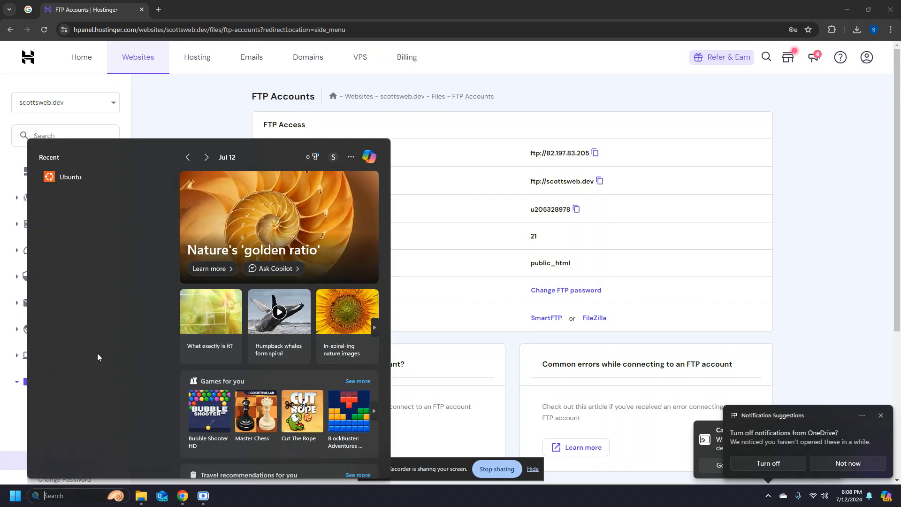
text(file)
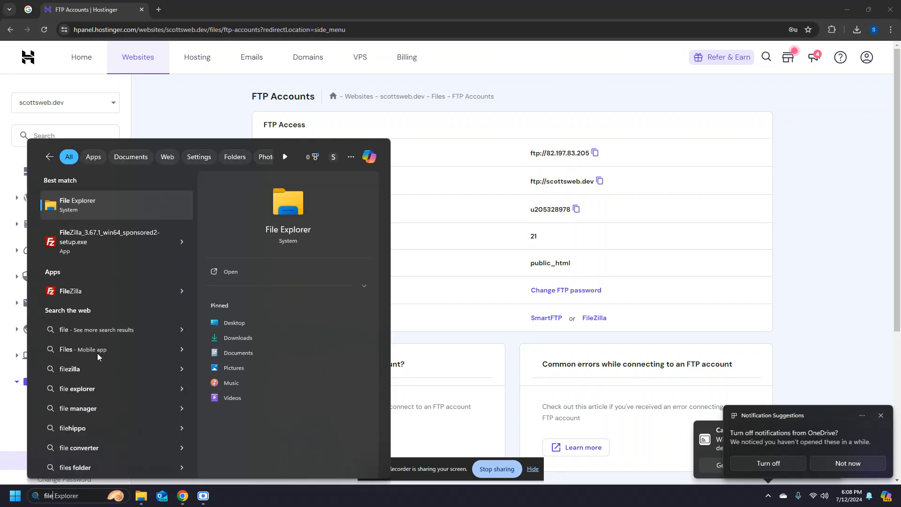
click(104, 297)
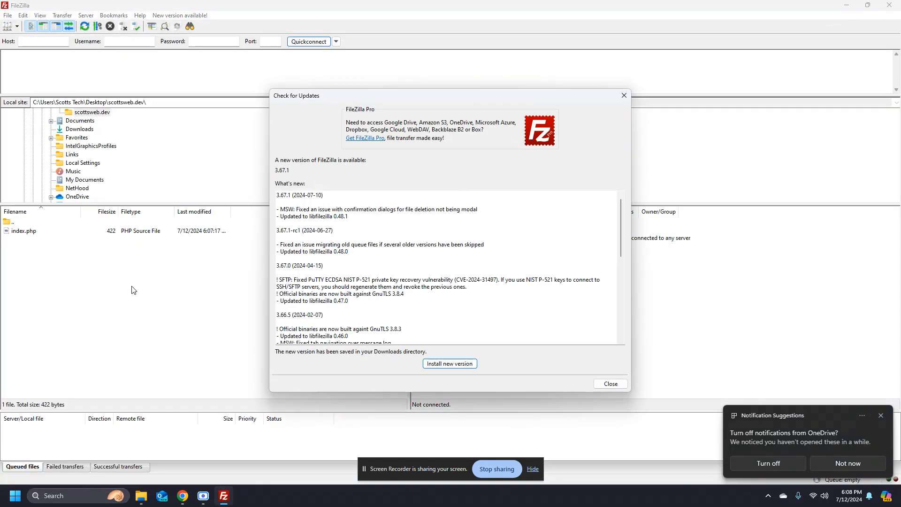
click(609, 384)
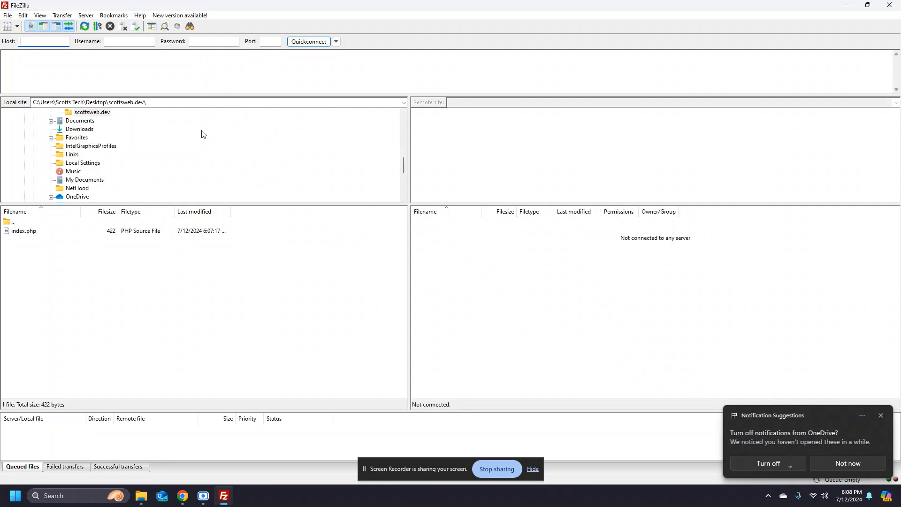
Step: Connect to the saved ScottsWeb.Dev site from the Site Manager
click(8, 15)
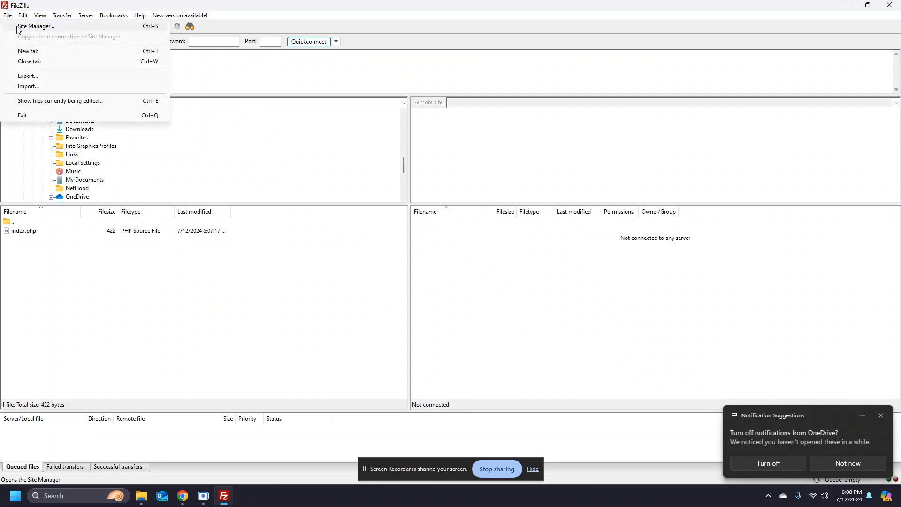
click(18, 27)
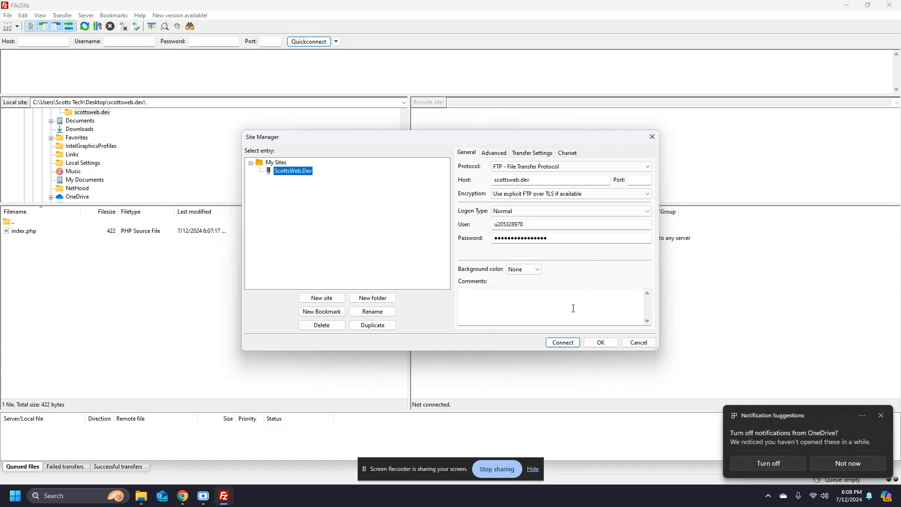
click(565, 342)
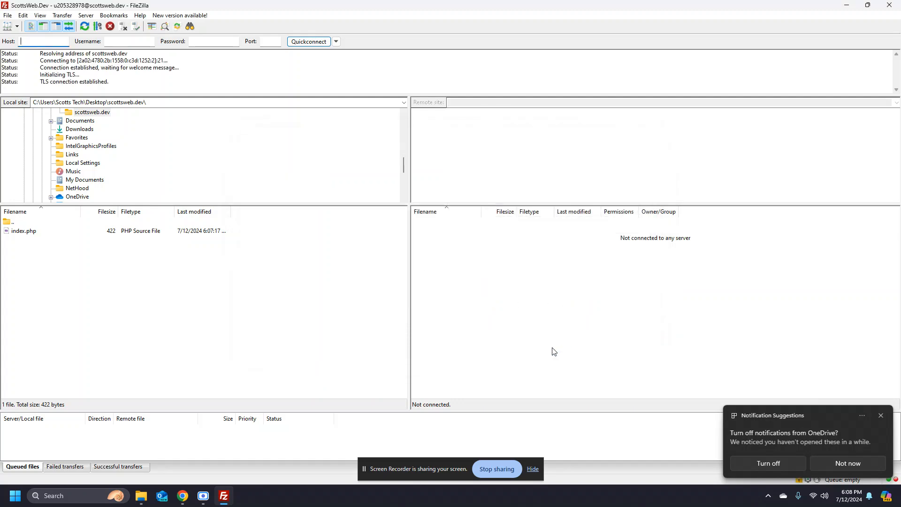